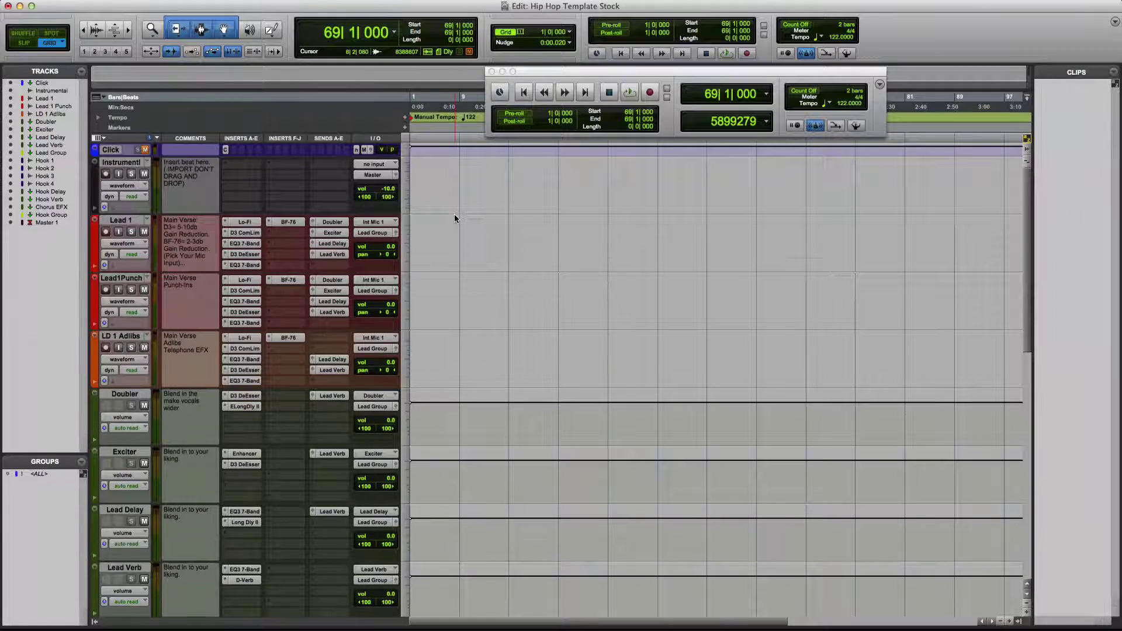
# Choose the Instrumental_01-01 and Lead 1_01-01 .wav files for import with Copy All
pyautogui.scroll(-10, 455, 218)
pyautogui.scroll(10, 454, 218)
pyautogui.press('super+shift+i')
pyautogui.moveTo(346, 139); pyautogui.dragTo(346, 75)
pyautogui.click(554, 377)
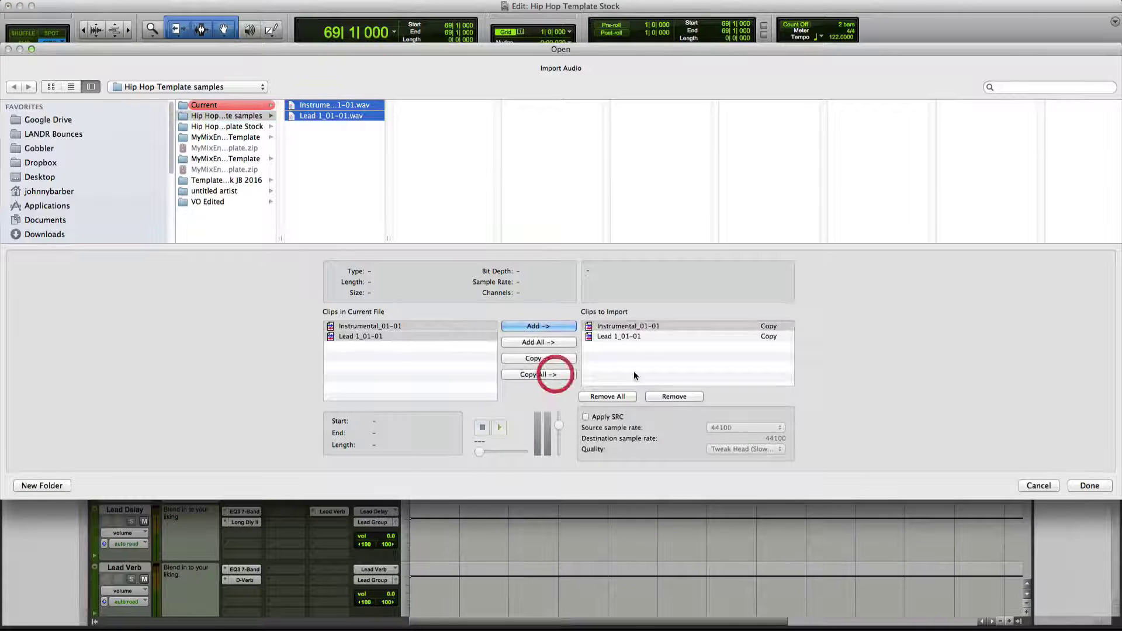
pyautogui.click(1103, 486)
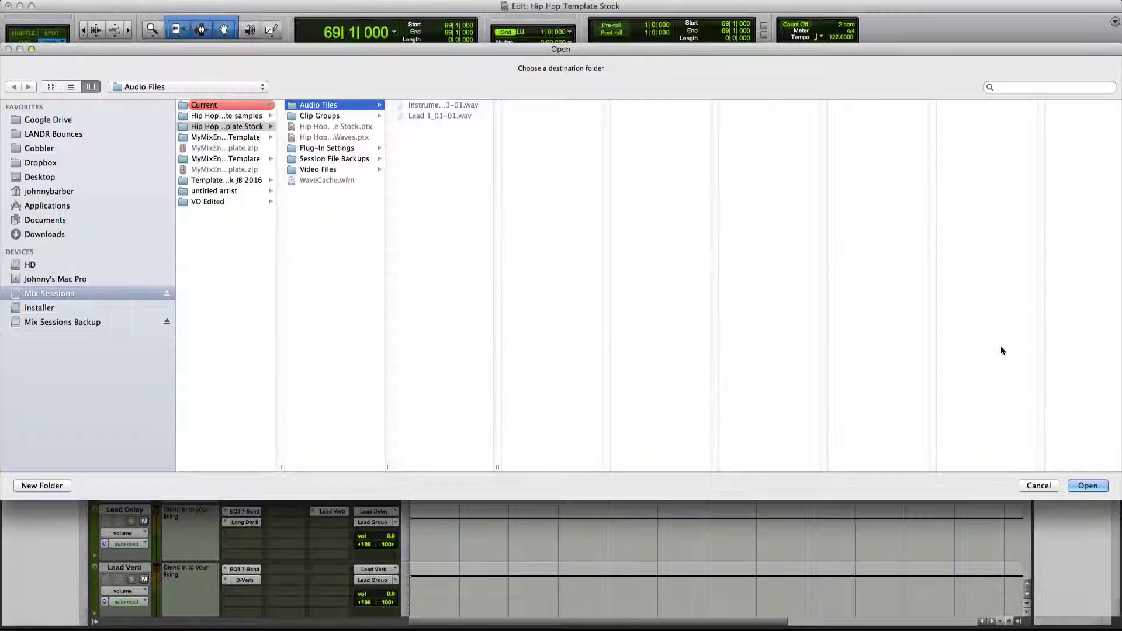
# Copy them into the session's Audio Files folder and import them to the Clip List
pyautogui.click(1087, 485)
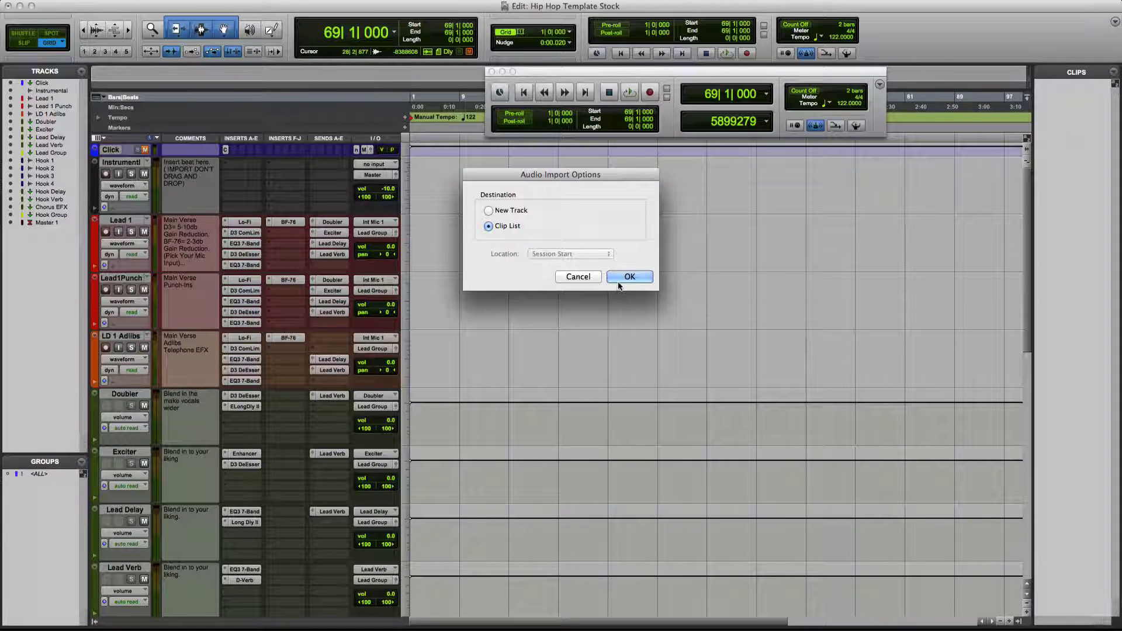
pyautogui.click(484, 212)
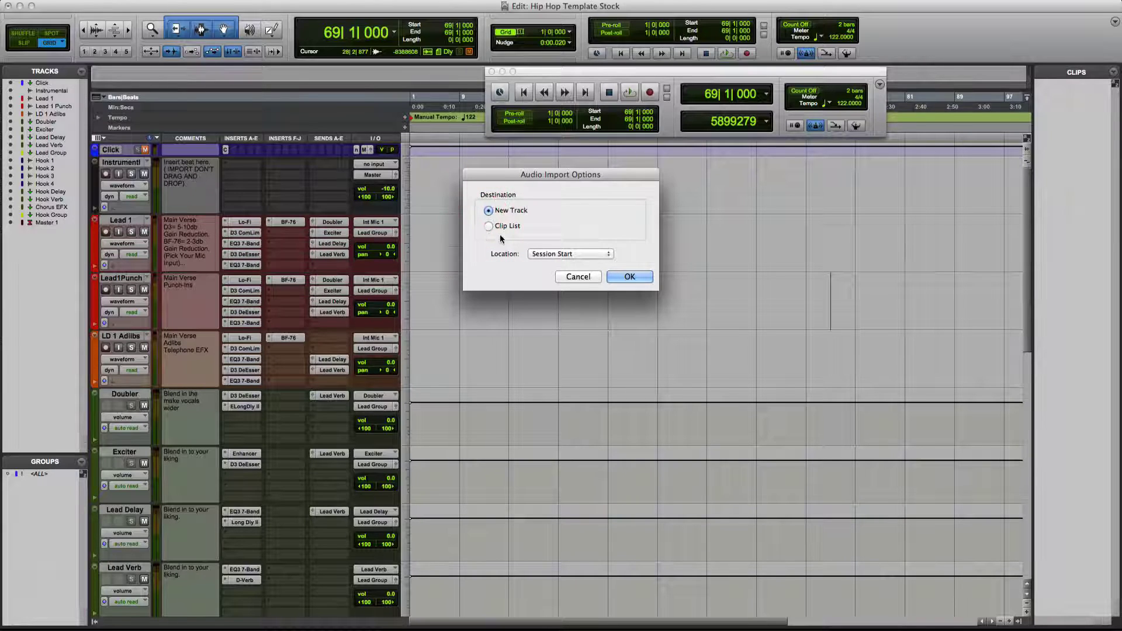
pyautogui.click(493, 225)
pyautogui.click(629, 277)
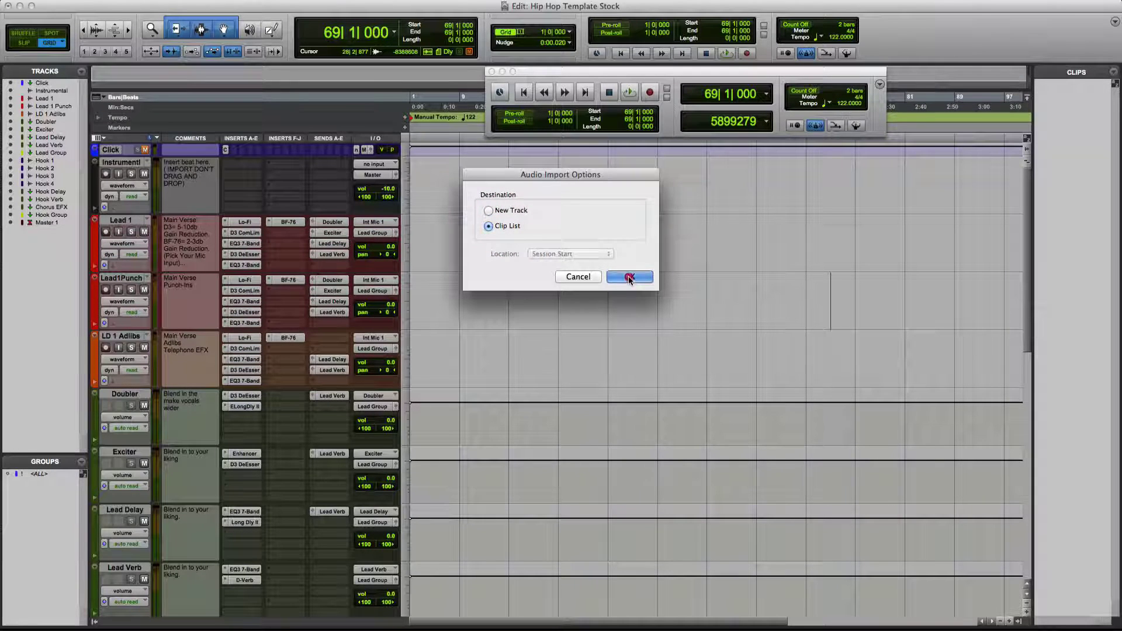
pyautogui.click(1092, 113)
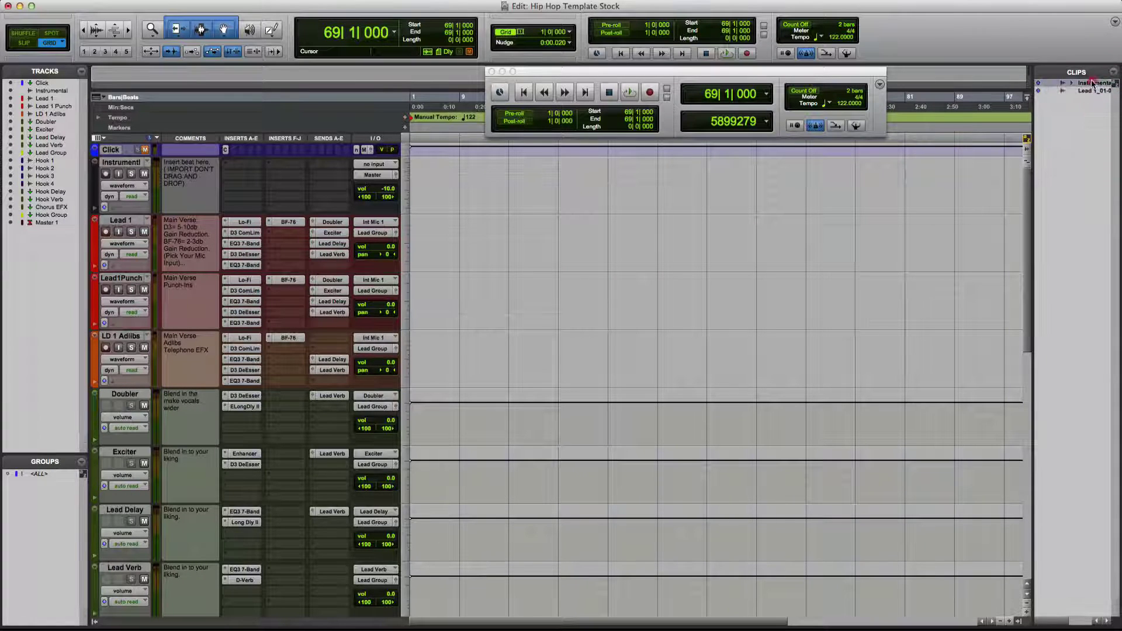
# Place both clips at bar 1 of the Instrumental and Lead 1 tracks, and add a mono audio track
pyautogui.moveTo(1093, 84); pyautogui.dragTo(347, 194)
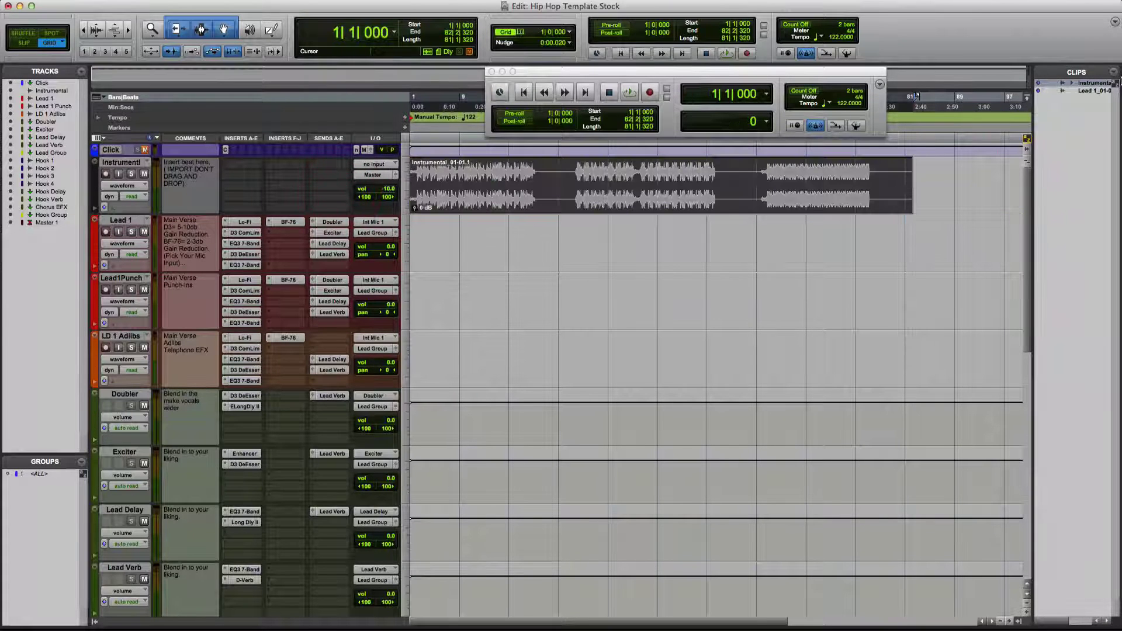
pyautogui.moveTo(1102, 95); pyautogui.dragTo(353, 236)
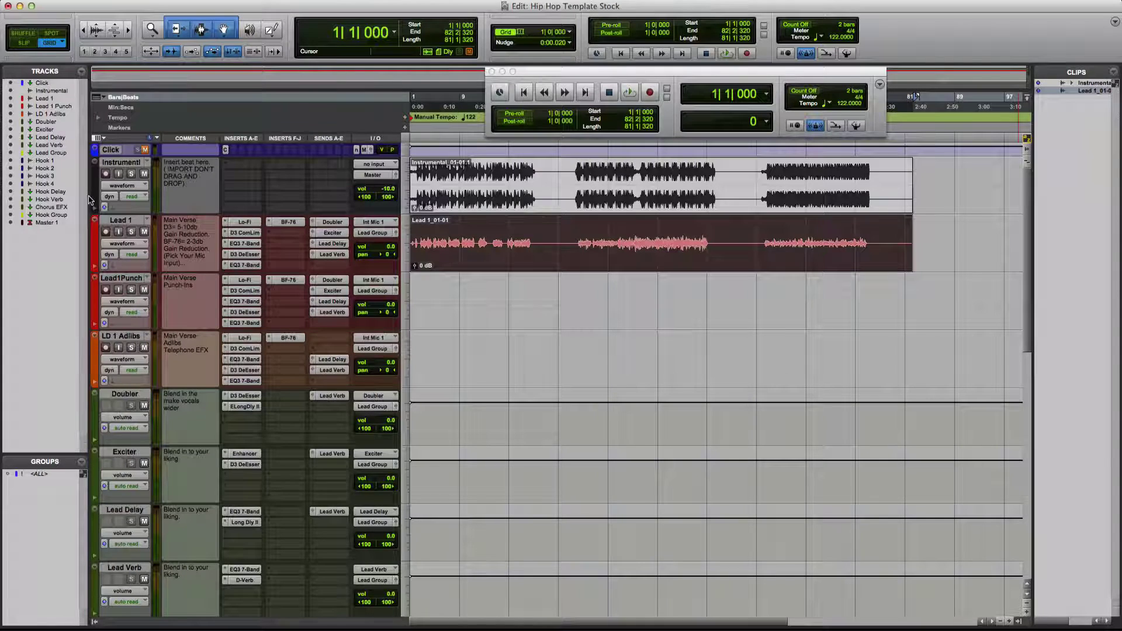
pyautogui.press('super+shift+n')
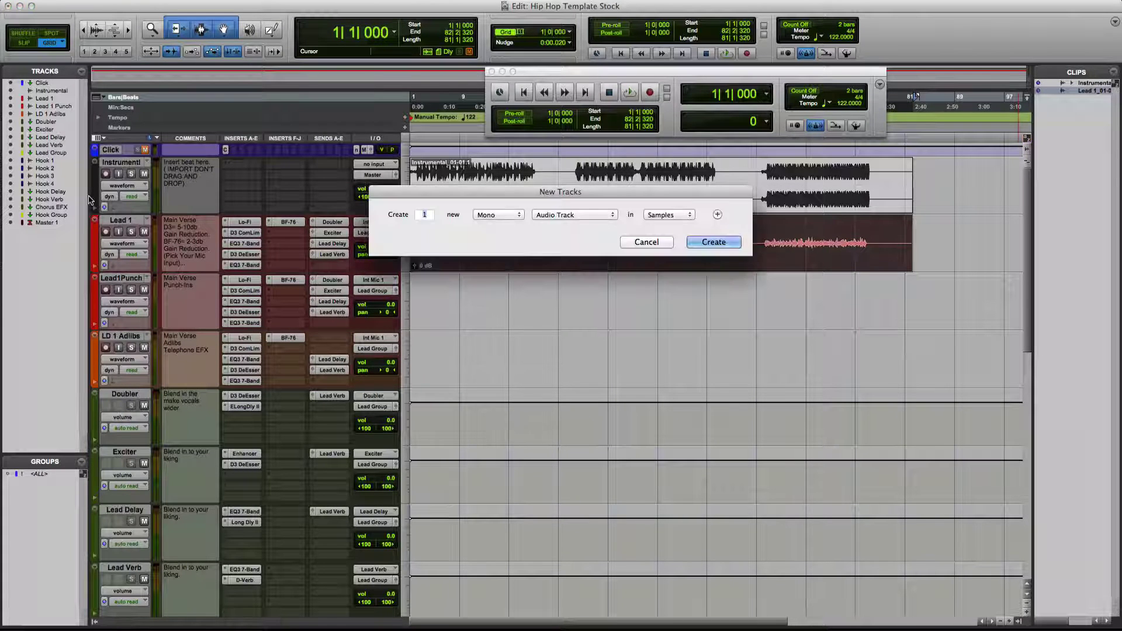
pyautogui.press('Return')
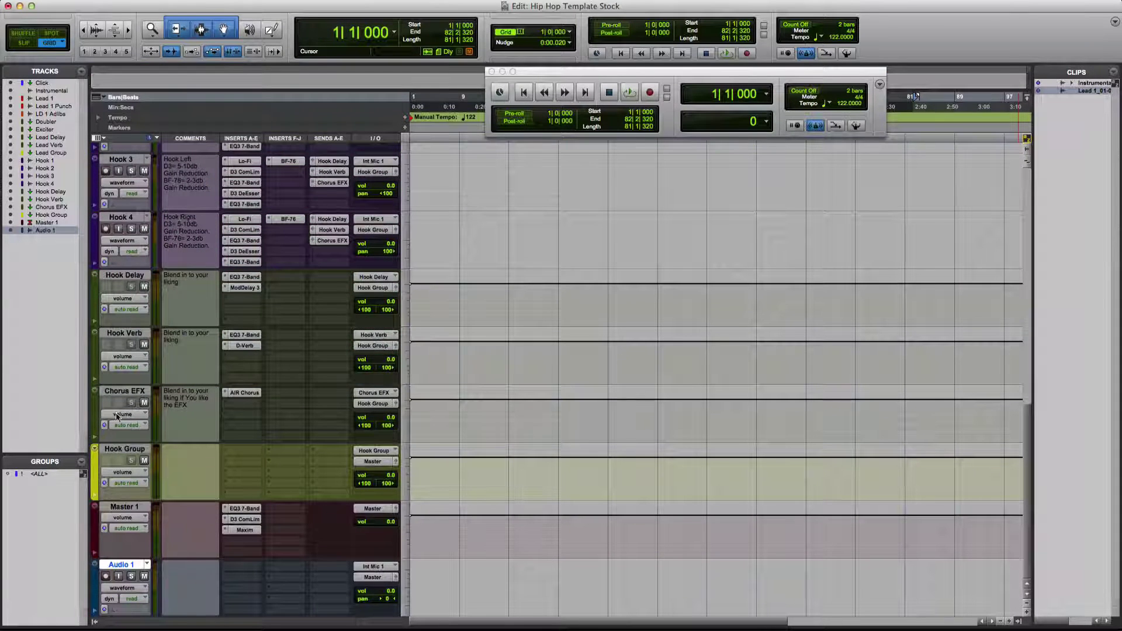
# Move Audio 1 below Instrumental and duplicate the Lead 1 vocal clip onto it
pyautogui.scroll(15, 135, 351)
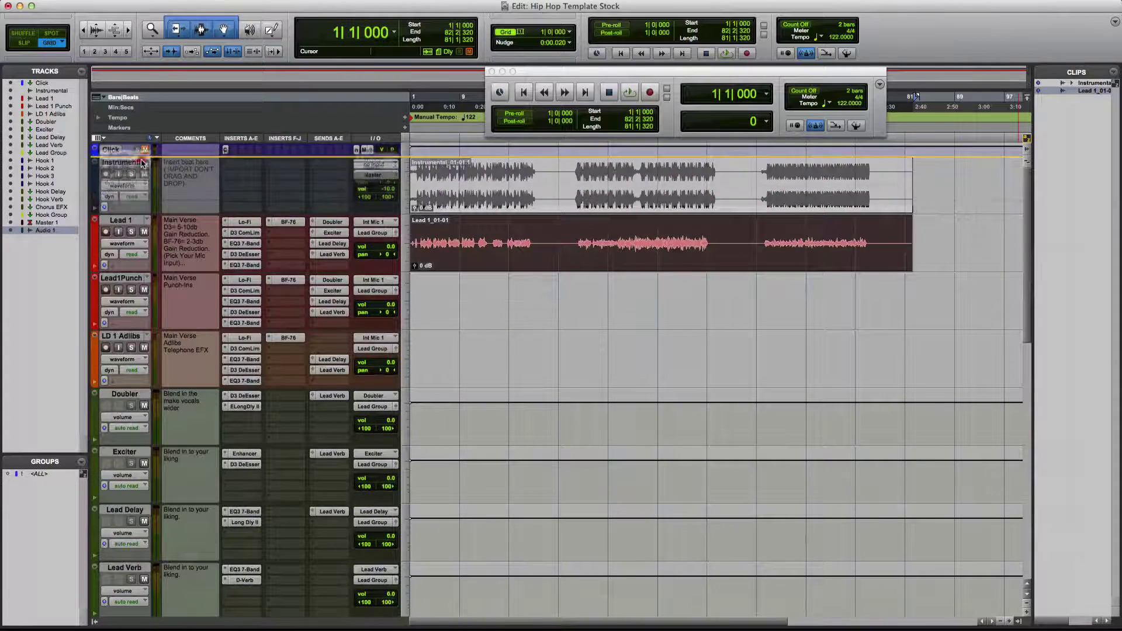
pyautogui.moveTo(142, 164); pyautogui.dragTo(140, 216)
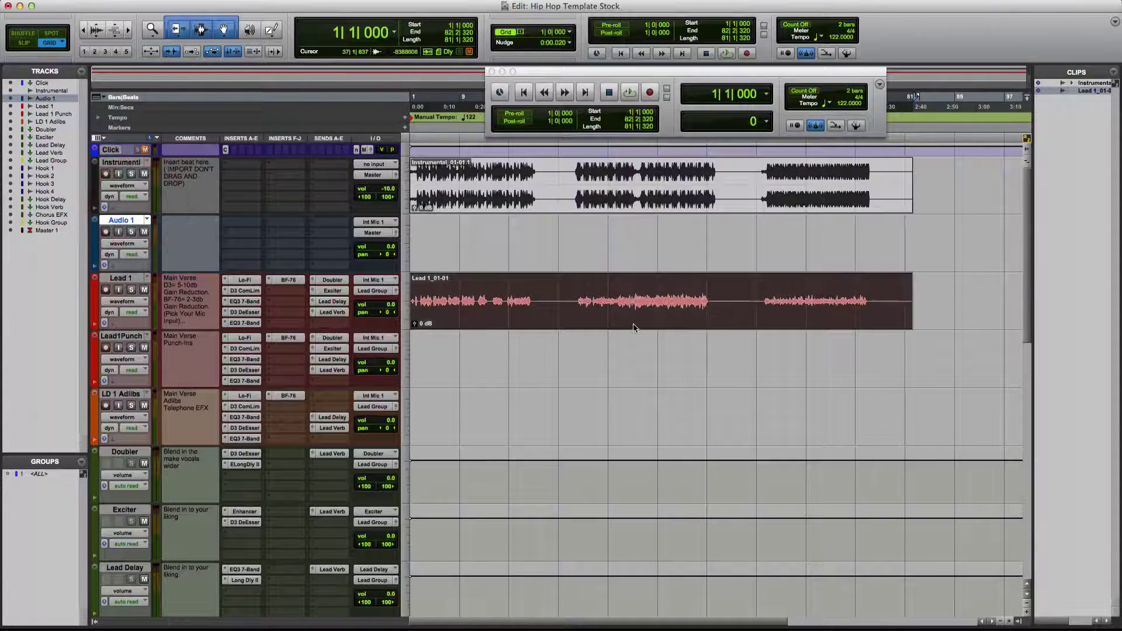
pyautogui.moveTo(648, 261); pyautogui.dragTo(626, 238)
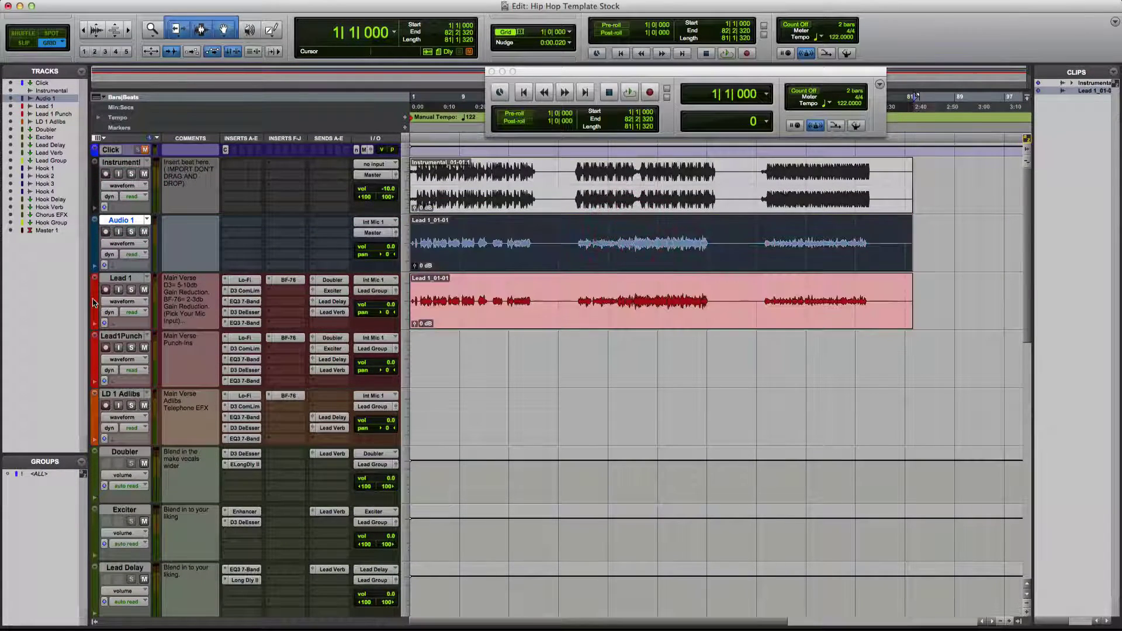
# Solo Audio 1 and play the session from bar 1
pyautogui.click(132, 231)
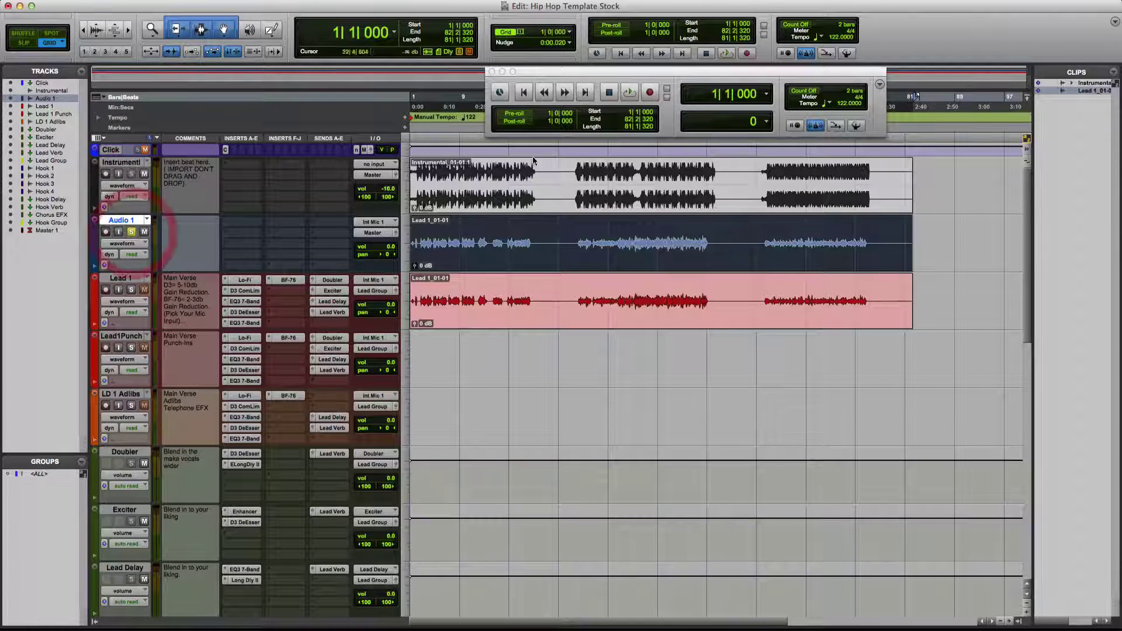
pyautogui.click(412, 139)
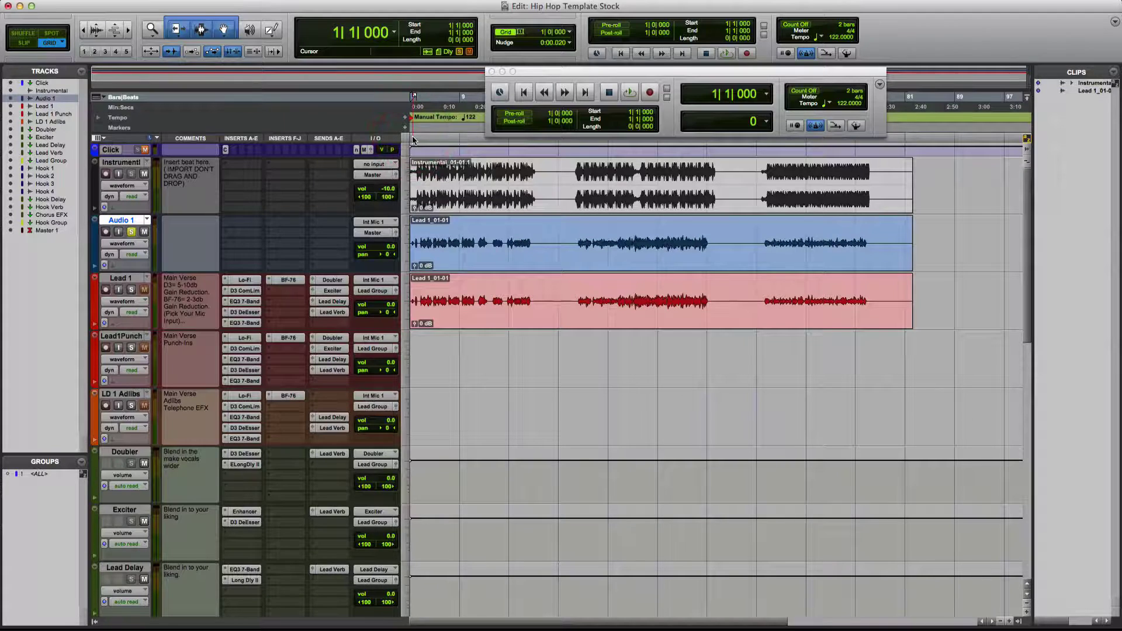
pyautogui.press('space')
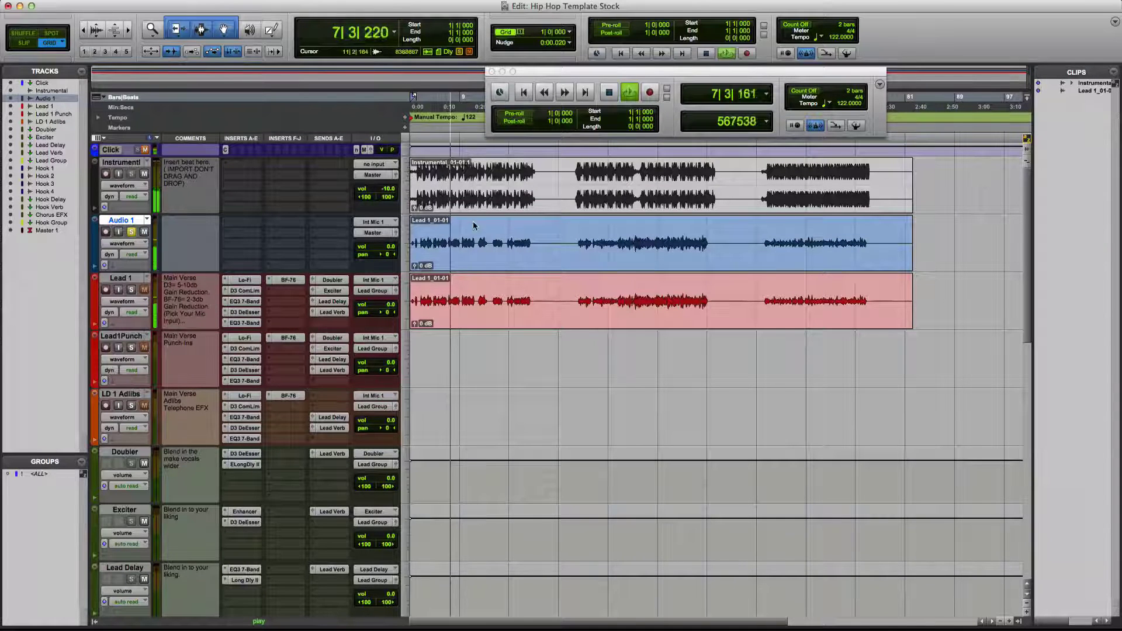
# Play from bar 30, move the Transport window off the ruler, then jump to bar 60
pyautogui.press('space')
pyautogui.click(594, 165)
pyautogui.press('space')
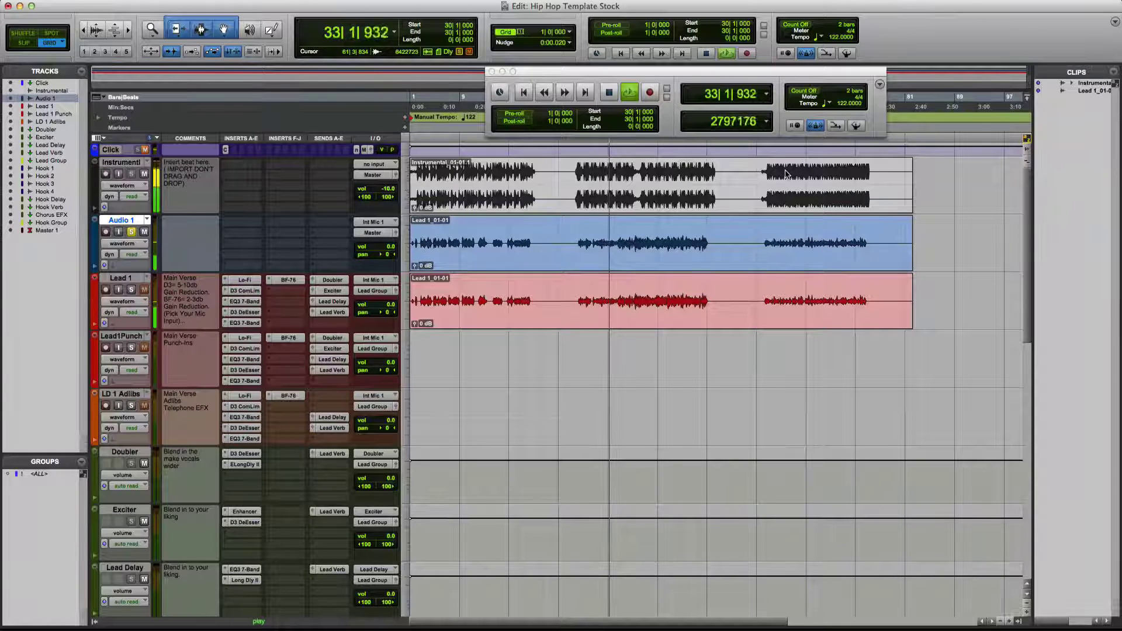
pyautogui.moveTo(797, 73); pyautogui.dragTo(840, 5)
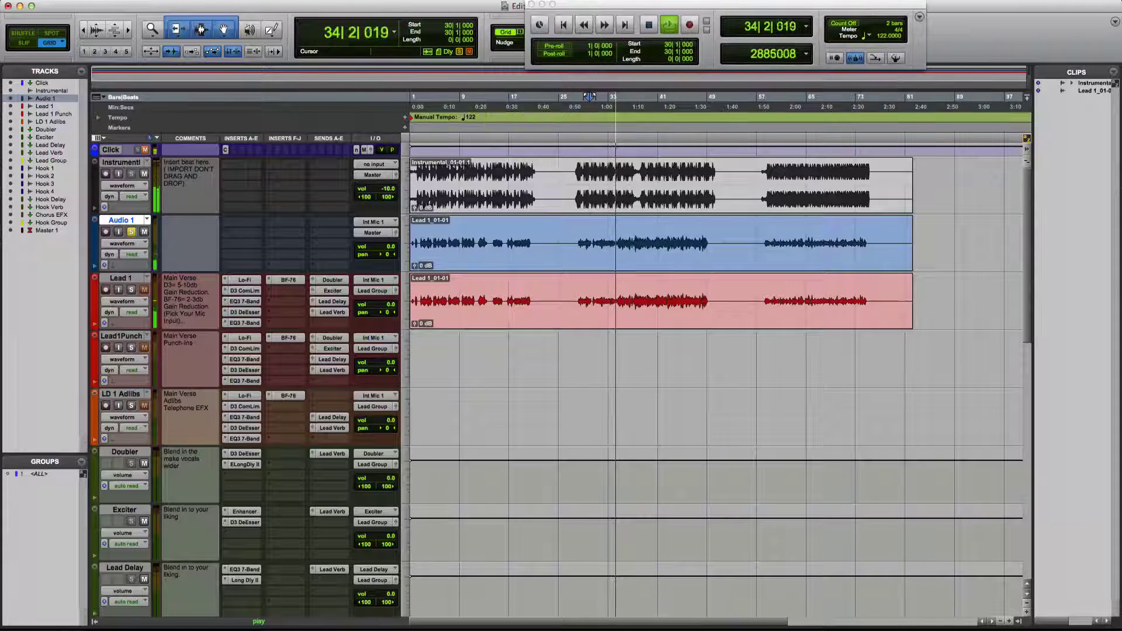
pyautogui.click(774, 140)
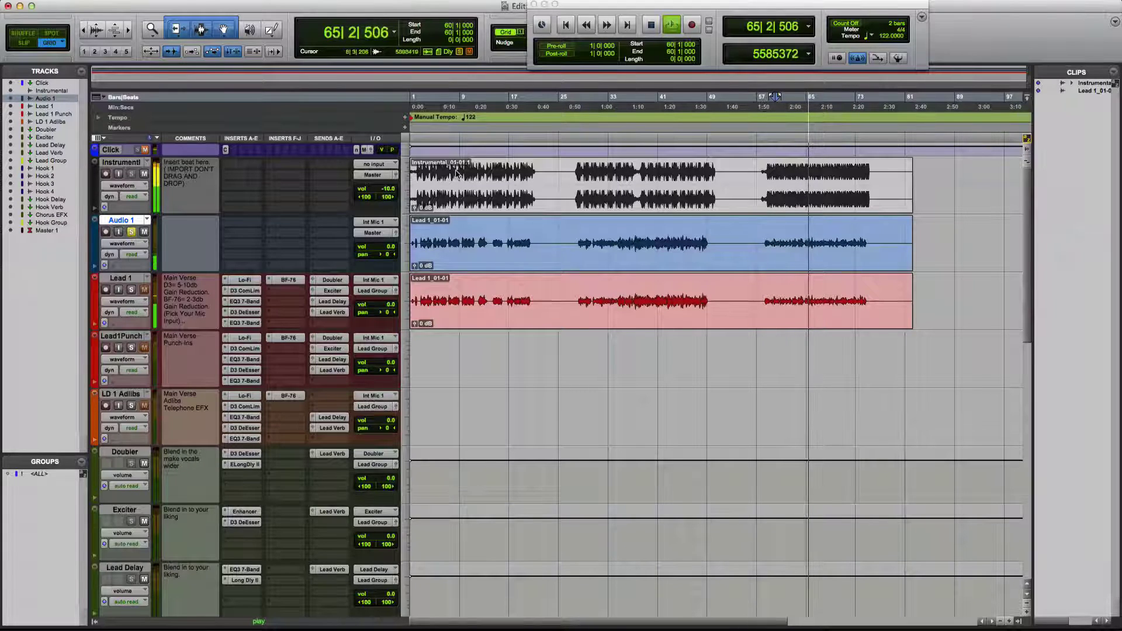
# Stop playback, solo Lead 1, return to bar 1, and change the tempo from 122 to 109
pyautogui.press('space')
pyautogui.click(132, 290)
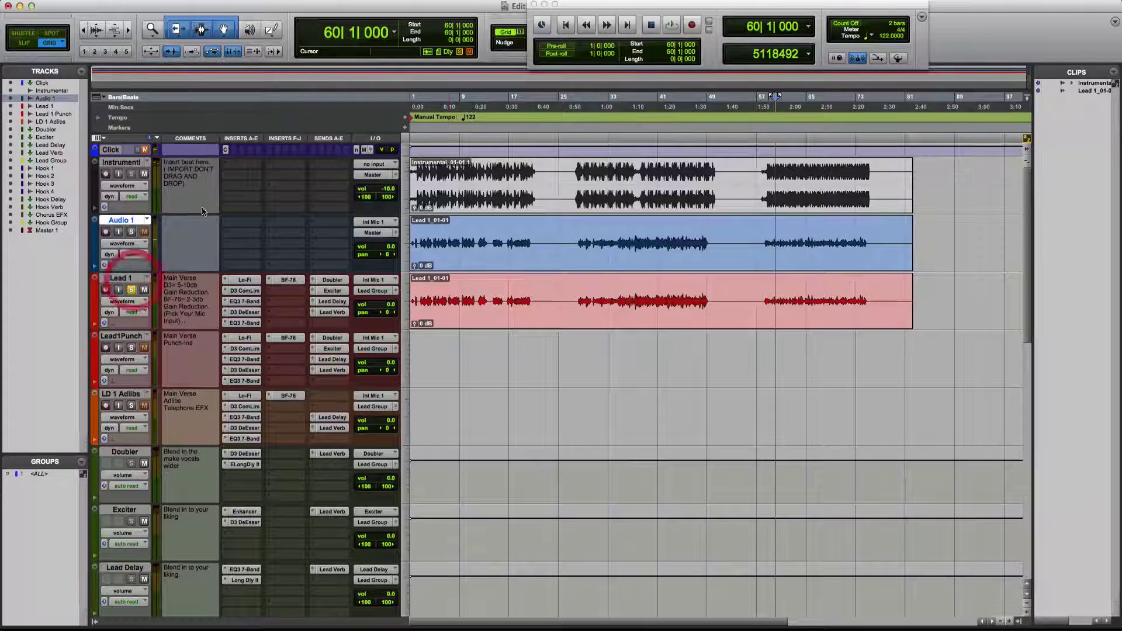
pyautogui.click(420, 143)
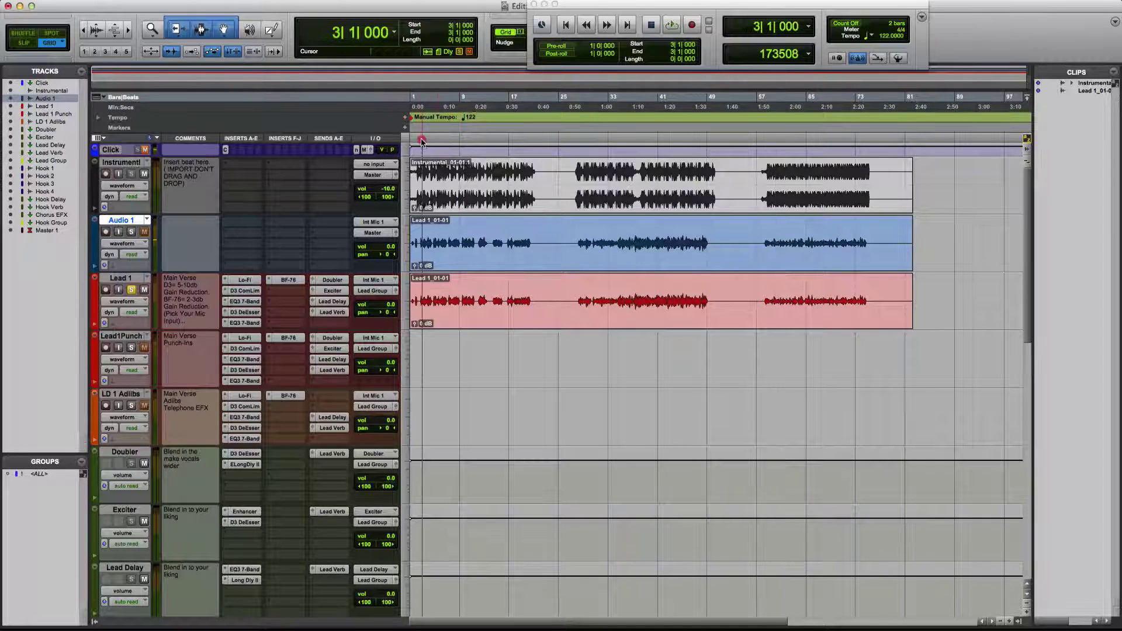
pyautogui.press('Return')
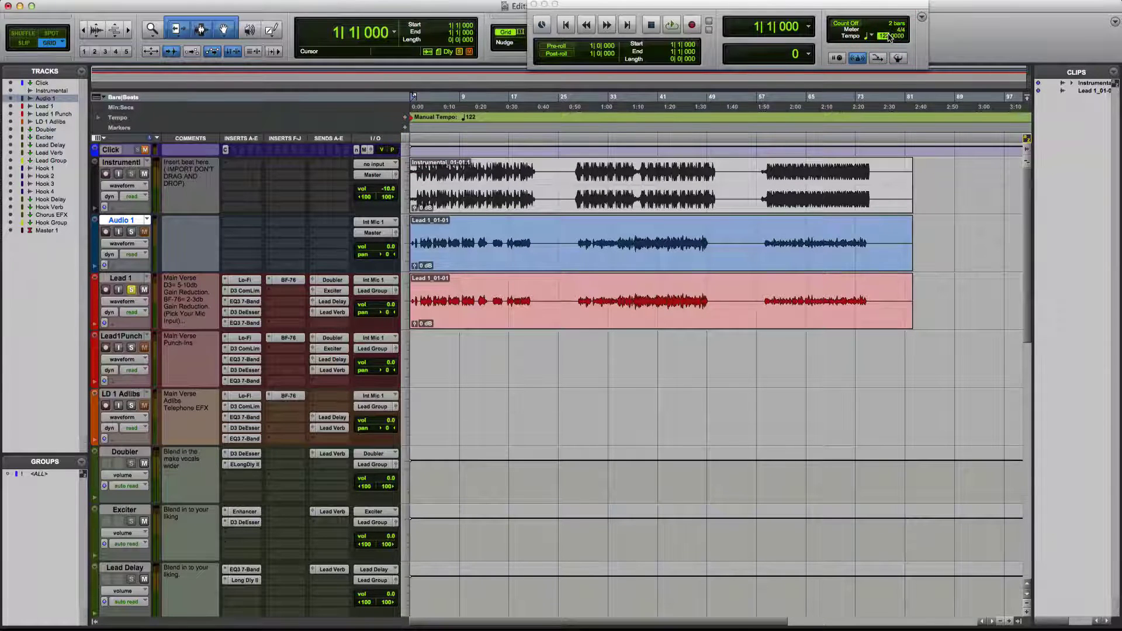
pyautogui.write('109')
pyautogui.press('Return')
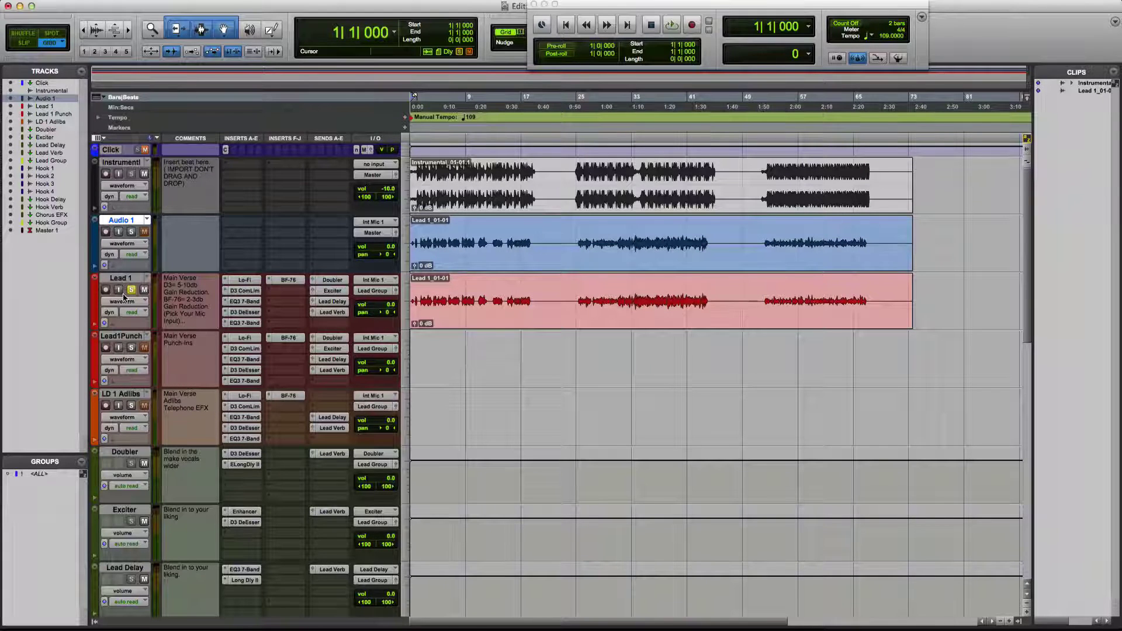
pyautogui.press('space')
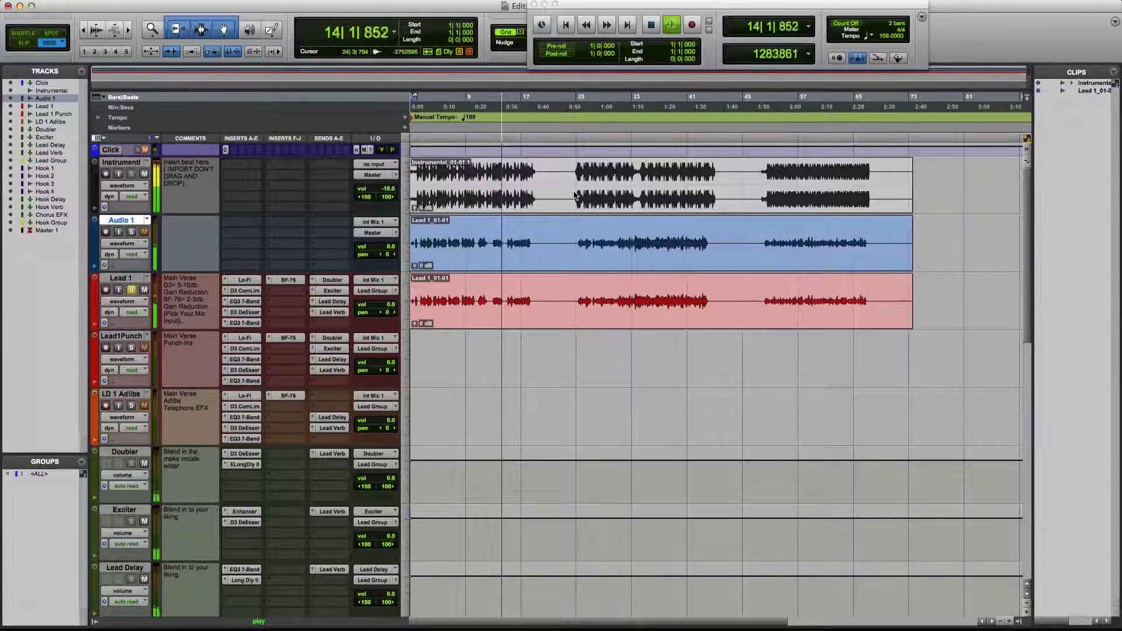
pyautogui.click(580, 171)
pyautogui.press('space')
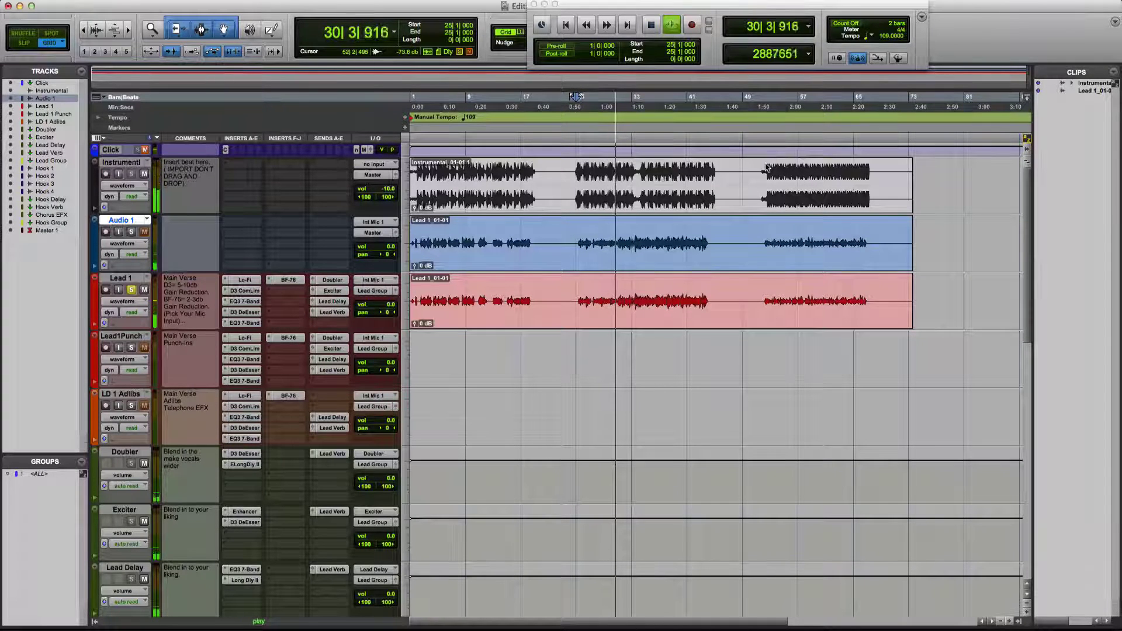
pyautogui.click(762, 134)
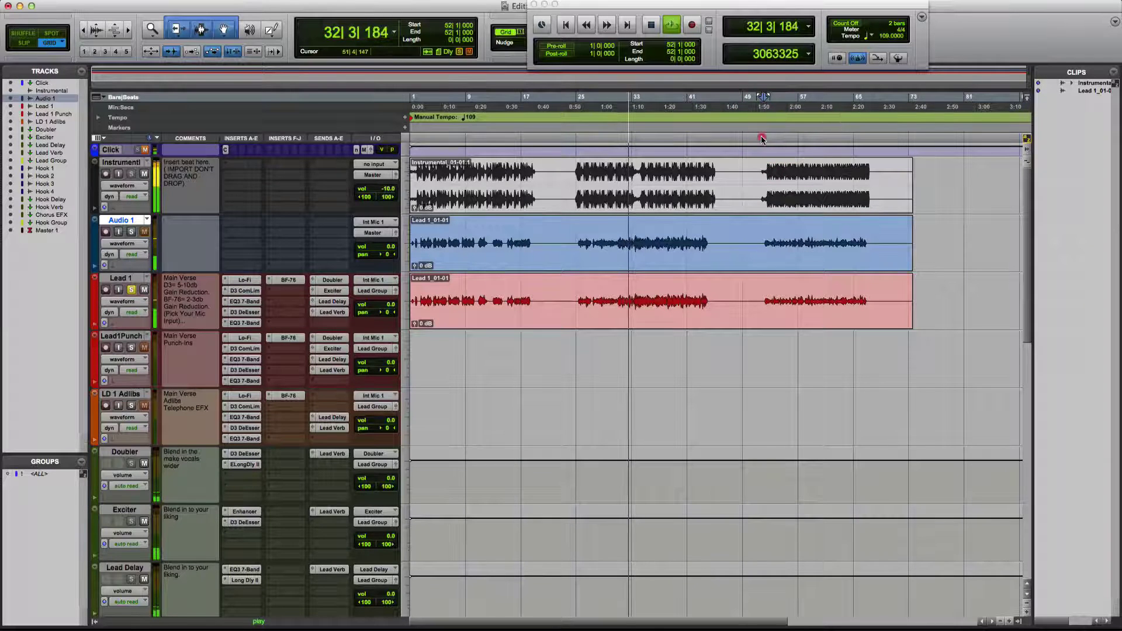
pyautogui.click(761, 134)
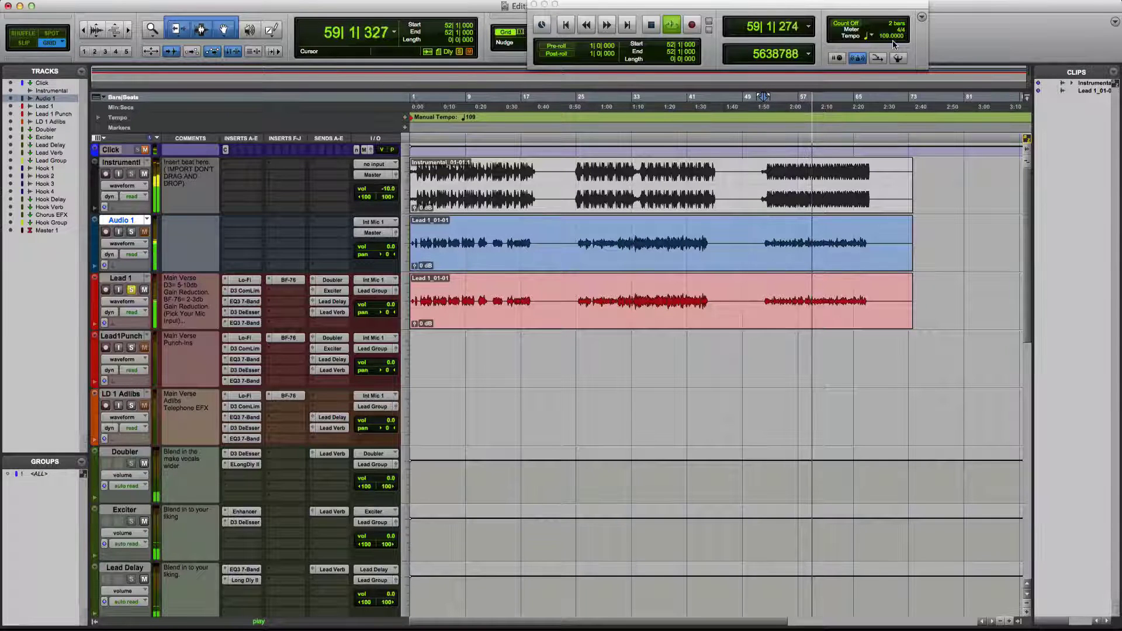
pyautogui.press('space')
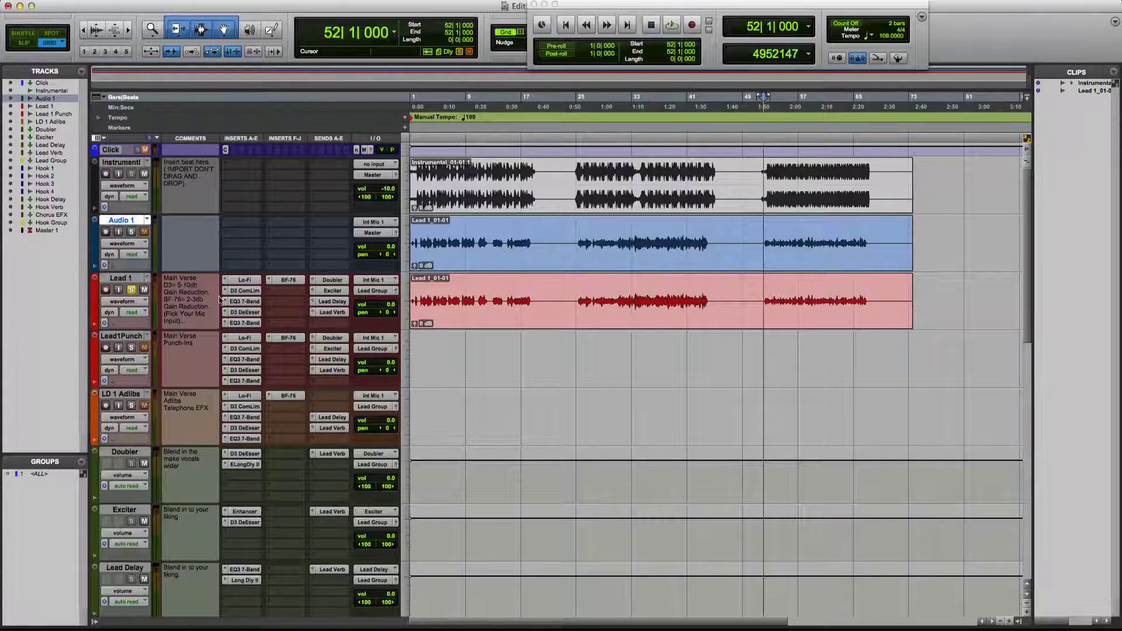
pyautogui.scroll(-10, 174, 252)
pyautogui.scroll(10, 174, 254)
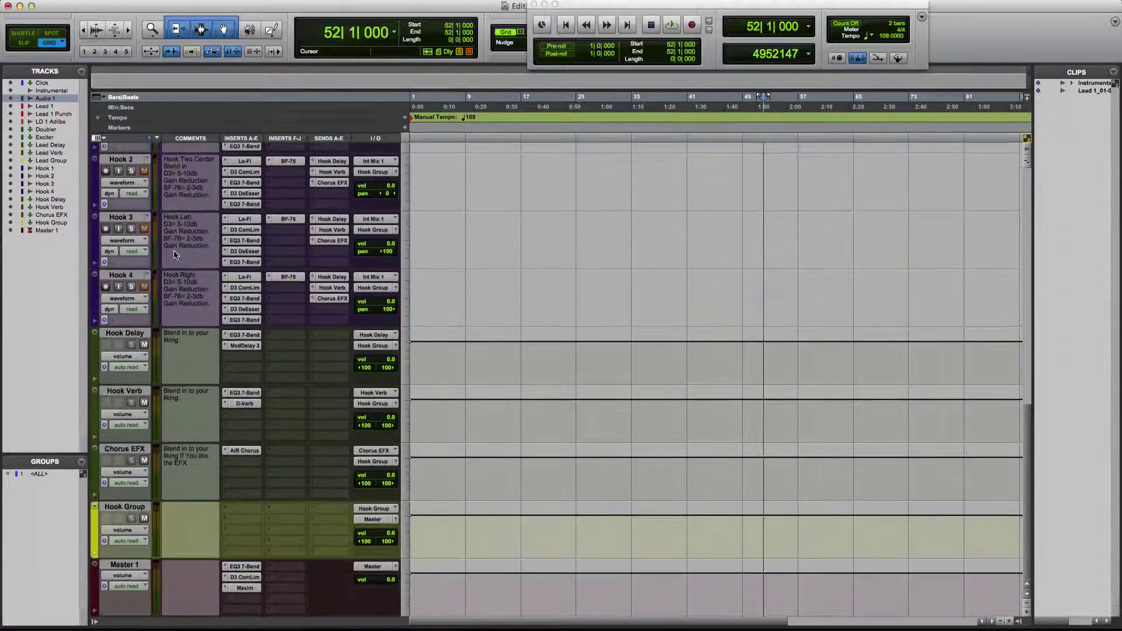